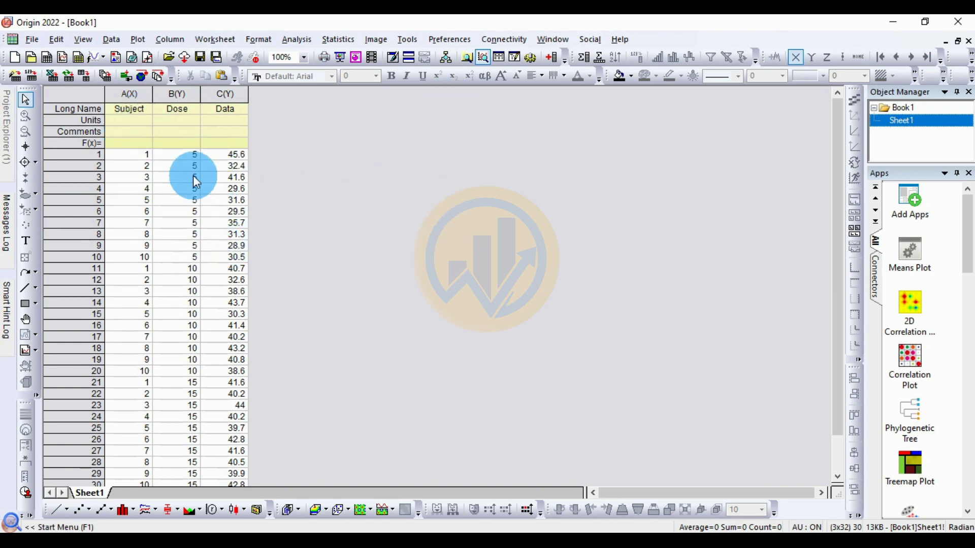
Mark the Subject, Dose and Data value ranges in the worksheet, then clear the selection
left_click(133, 96)
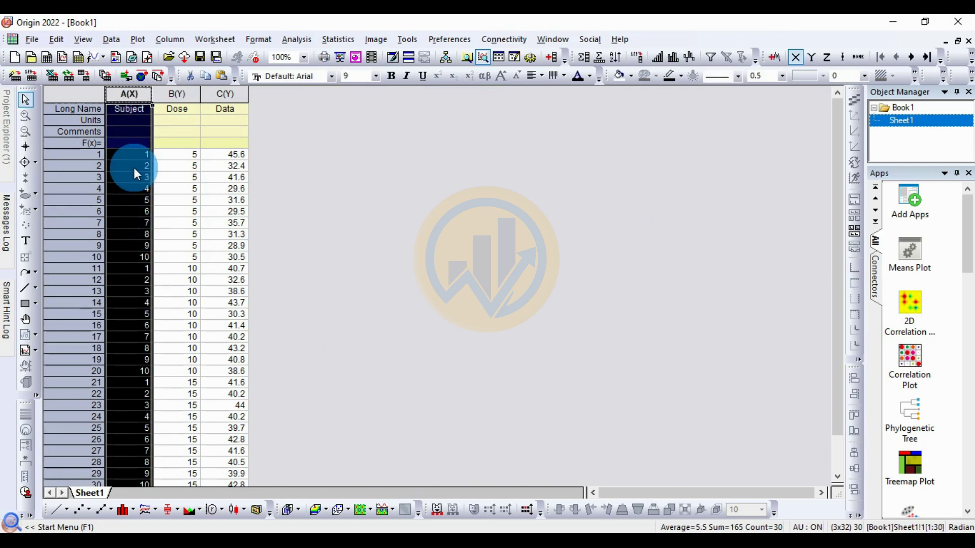
left_click_drag(142, 159, 137, 245)
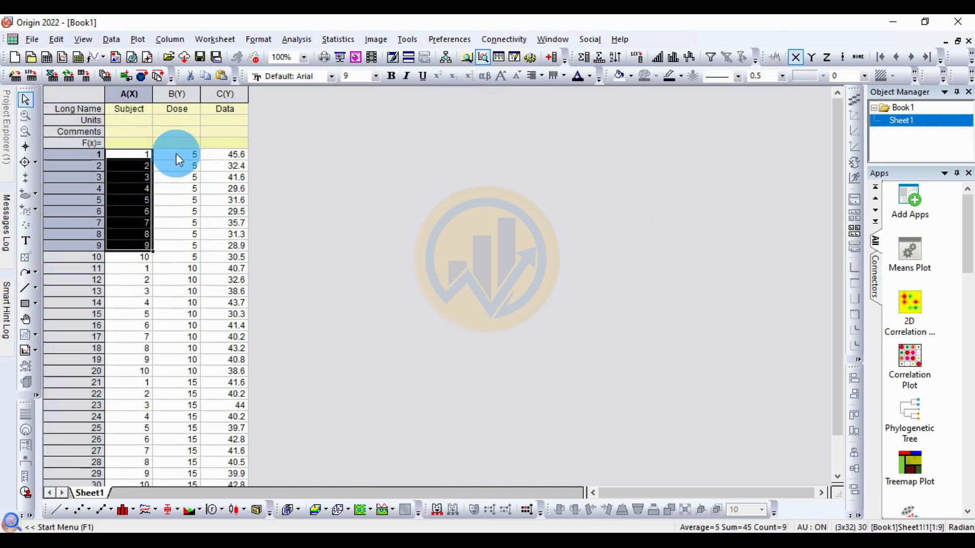
left_click_drag(184, 155, 186, 457)
scroll(272, 344, "down", 1)
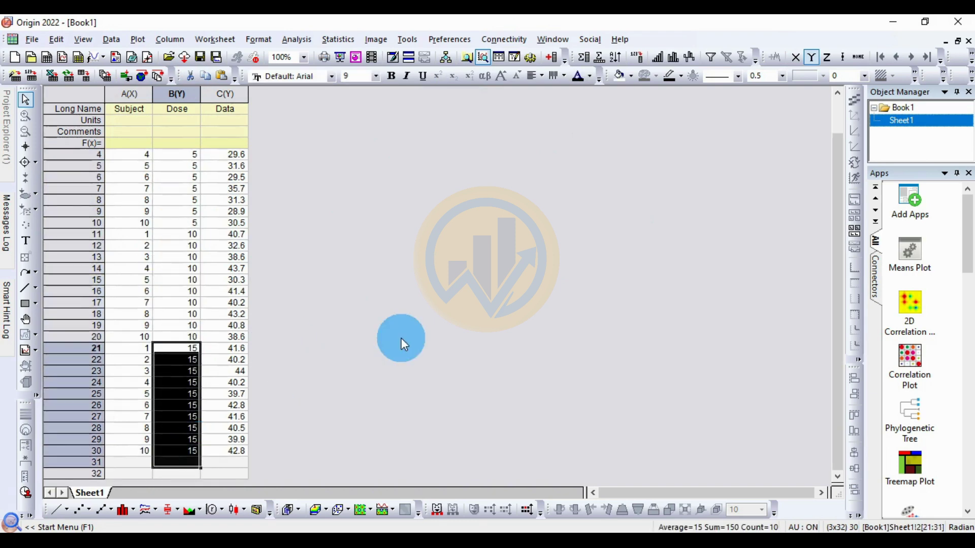
scroll(401, 319, "up", 1)
left_click_drag(233, 151, 226, 474)
left_click(393, 369)
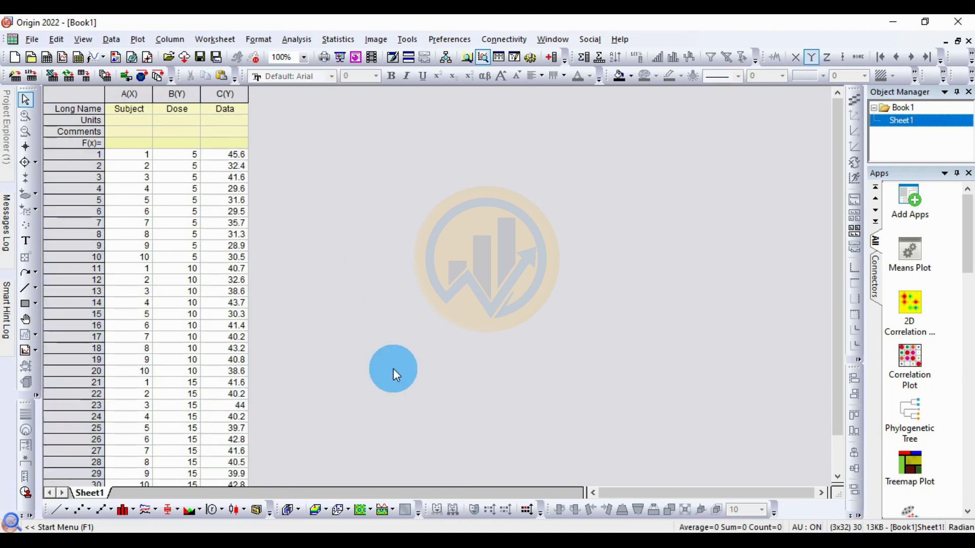
Open Statistics > ANOVA > One-Way Repeated Measures ANOVA and reposition the dialog
left_click(342, 39)
mouse_move(362, 114)
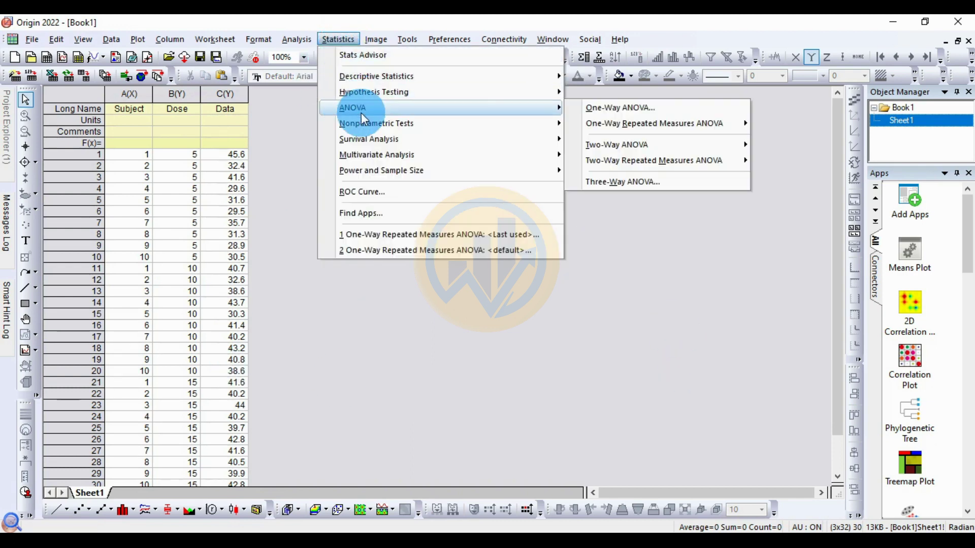
mouse_move(609, 126)
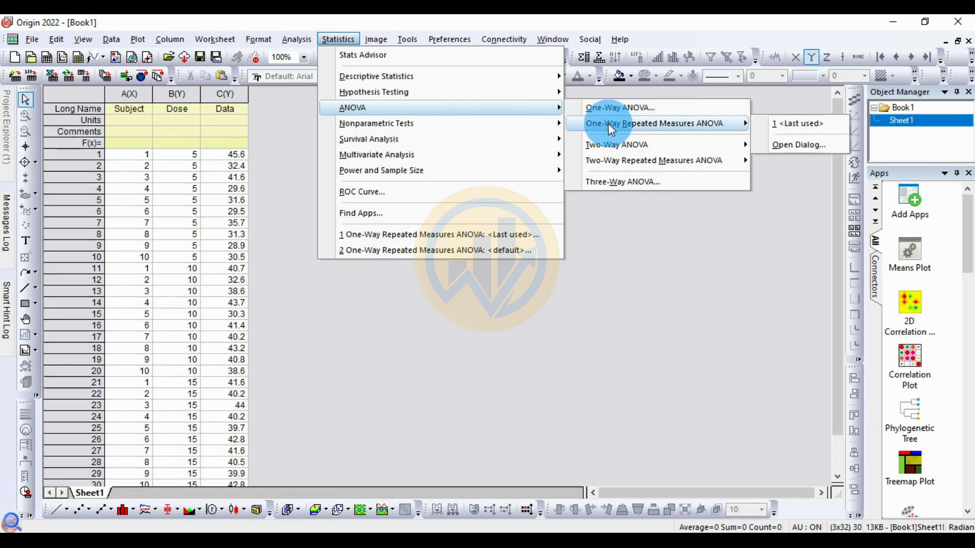
left_click(797, 146)
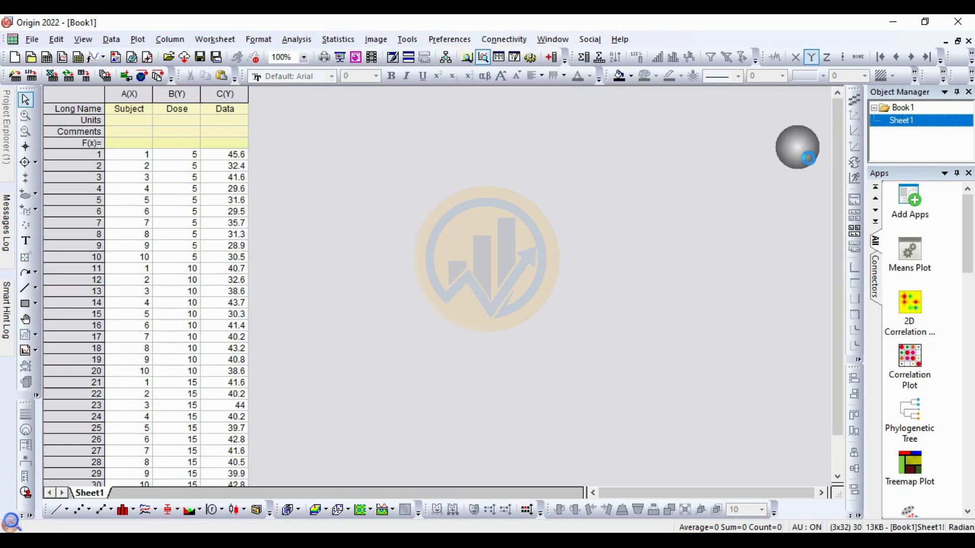
left_click_drag(511, 120, 463, 140)
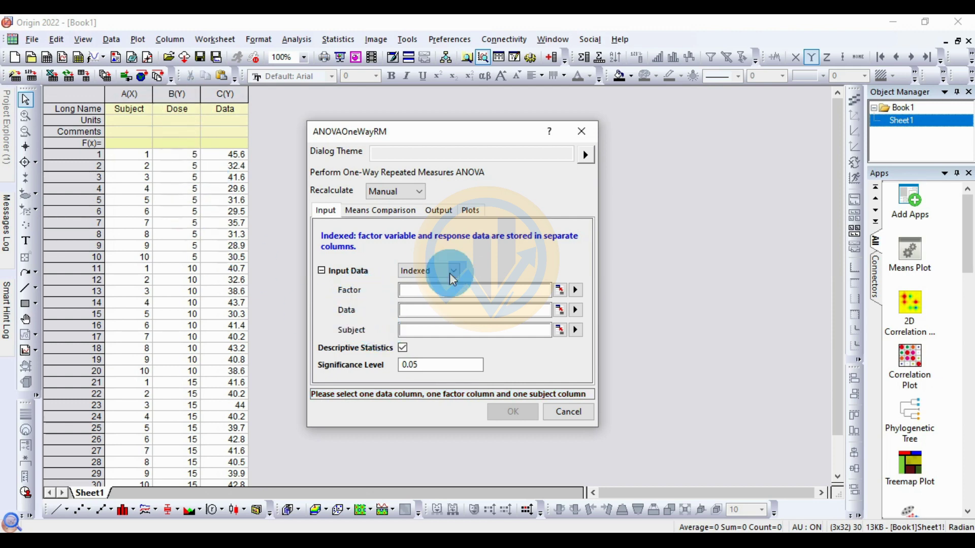
Assign B(Y) Dose as Factor, C(Y) Data as Data and A(X) Subject as Subject
left_click(575, 290)
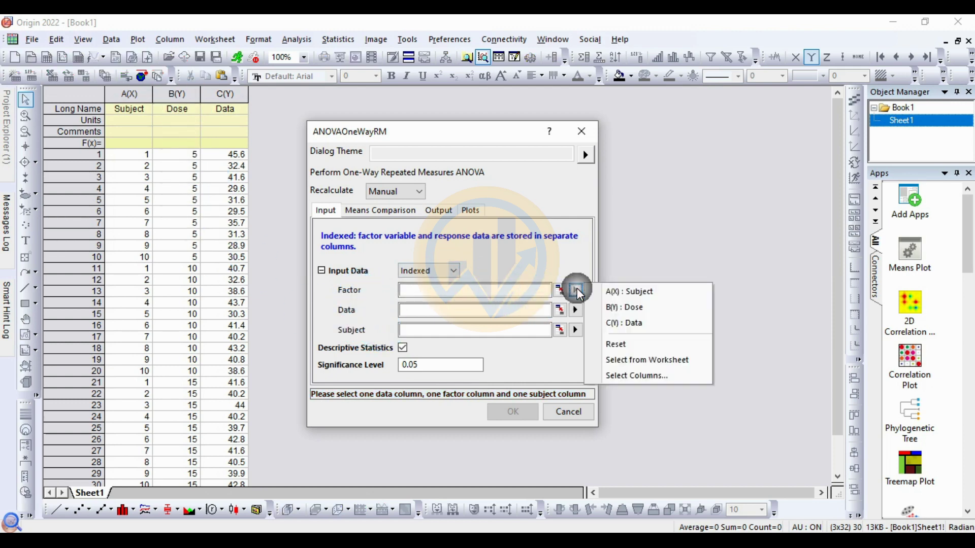
left_click(644, 308)
left_click(576, 310)
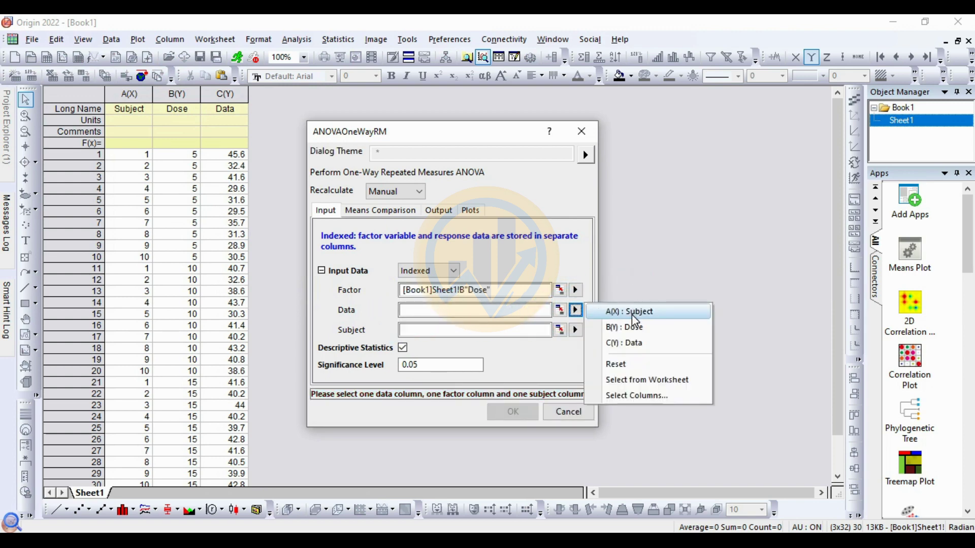
left_click(632, 343)
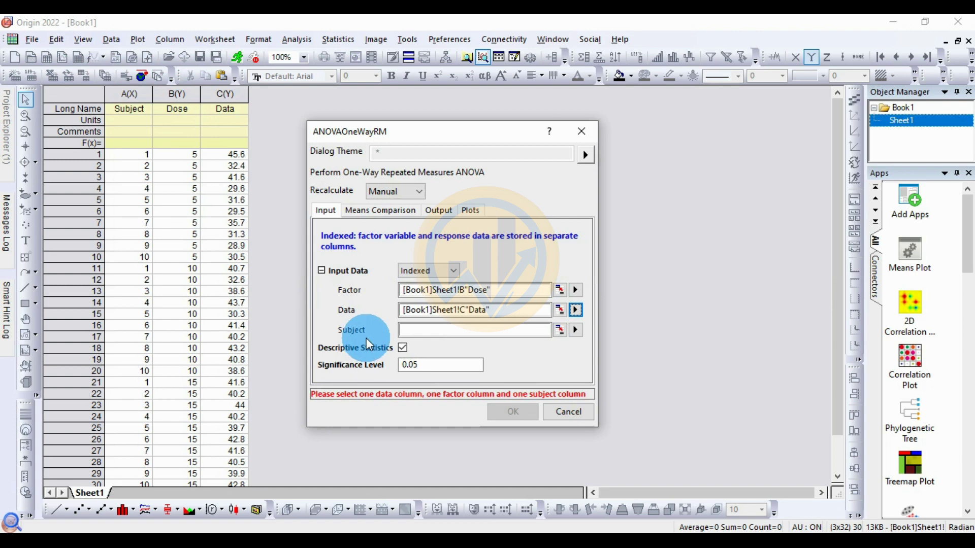
left_click(575, 330)
left_click(629, 331)
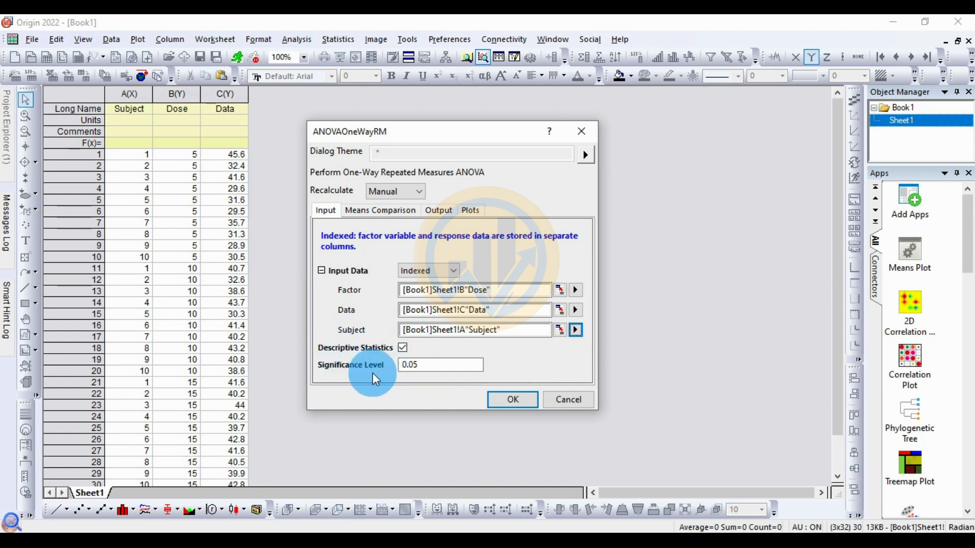
Keep the significance level at 0.05
left_click_drag(403, 369, 431, 377)
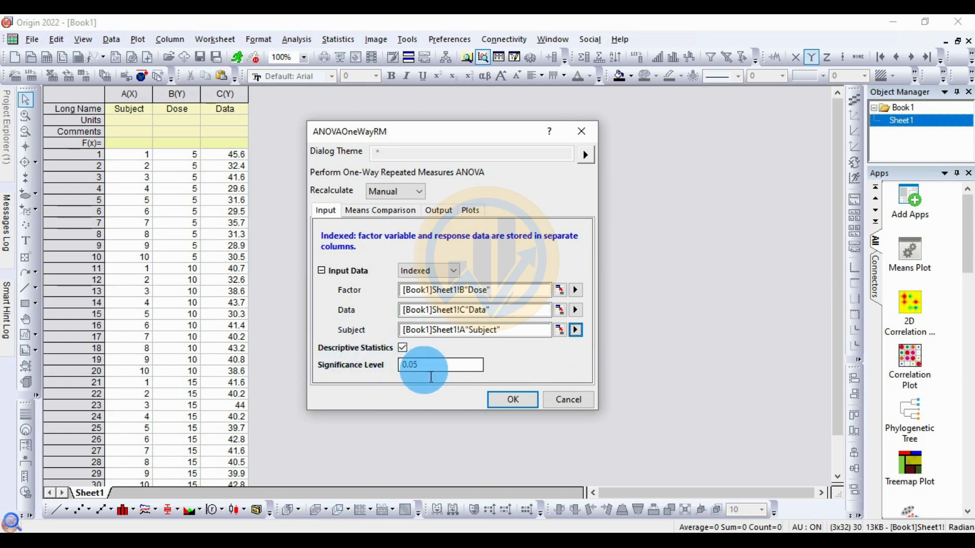
left_click(429, 367)
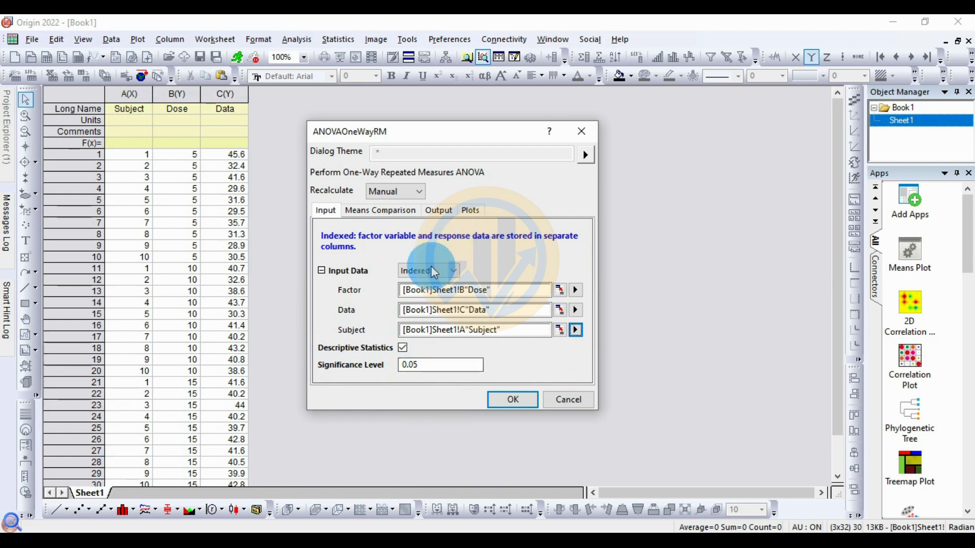
left_click(401, 212)
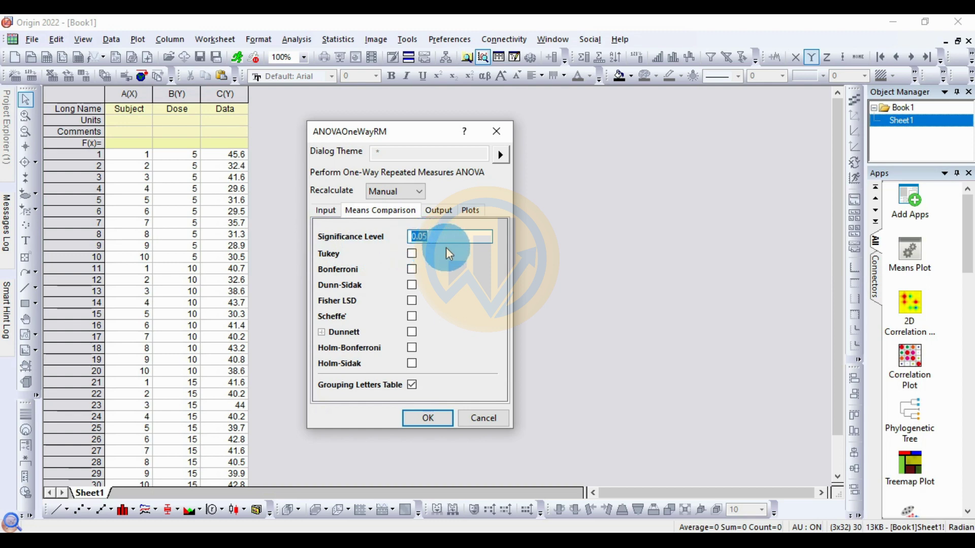
Enable Tukey means comparison and review the Plots options, leaving all plots unchecked
left_click(413, 254)
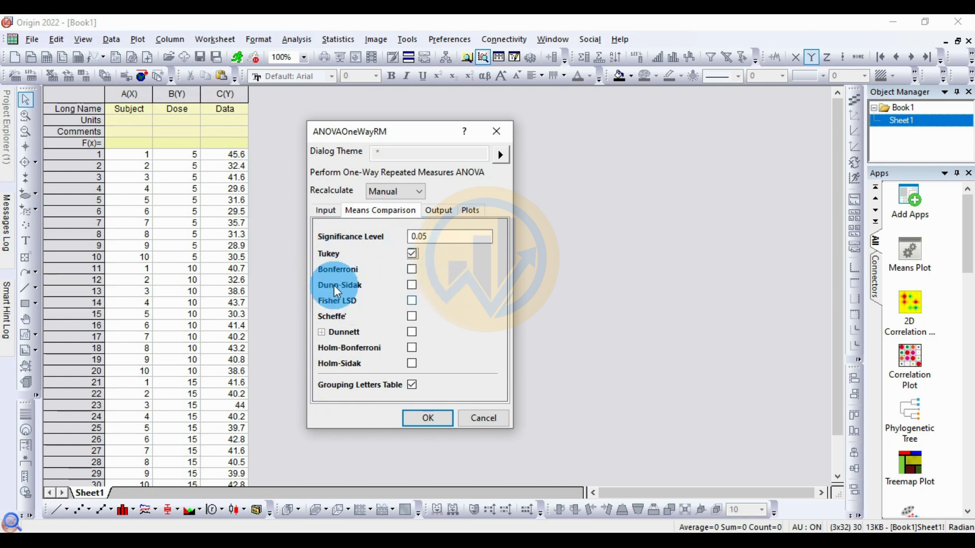
left_click(441, 209)
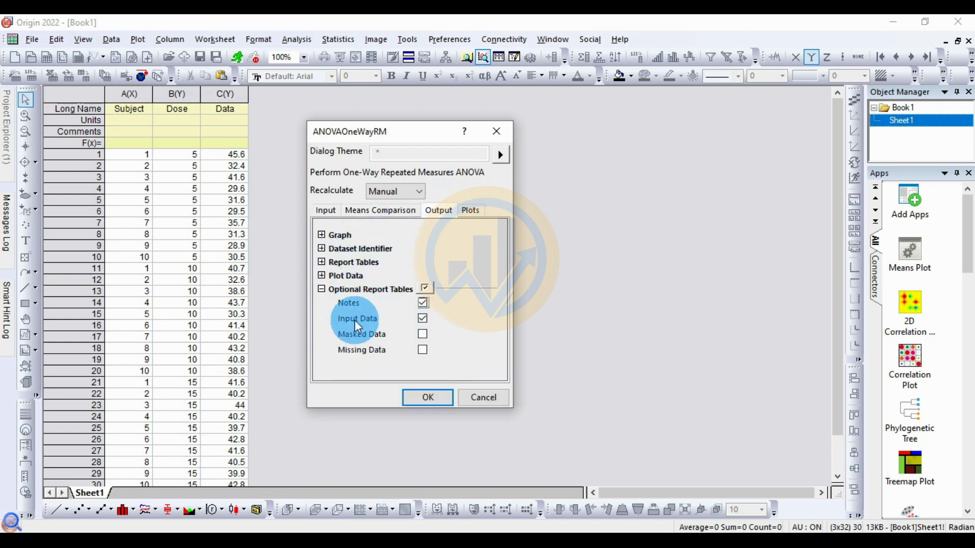
left_click(474, 209)
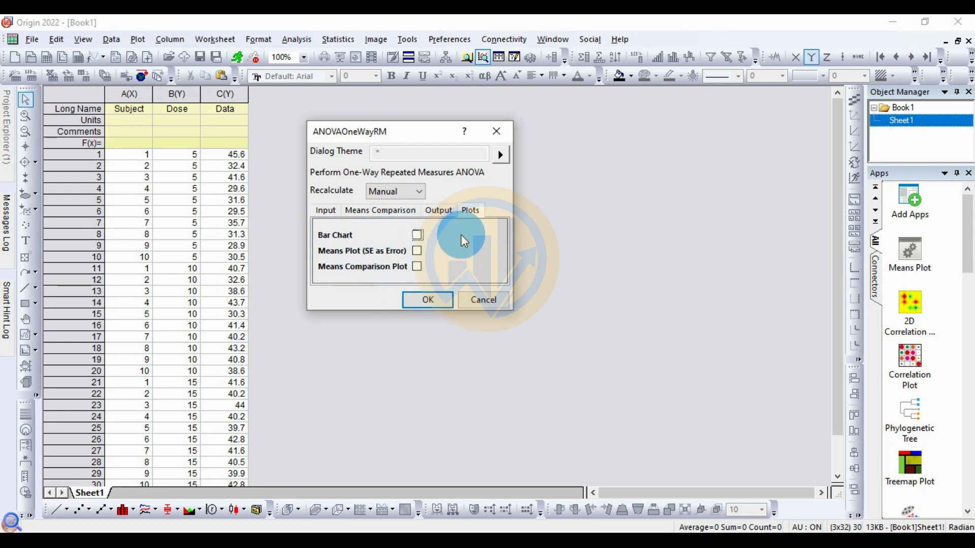
Run the ANOVA and view the resulting ANOVAOneWayRM1 report sheet
left_click(426, 300)
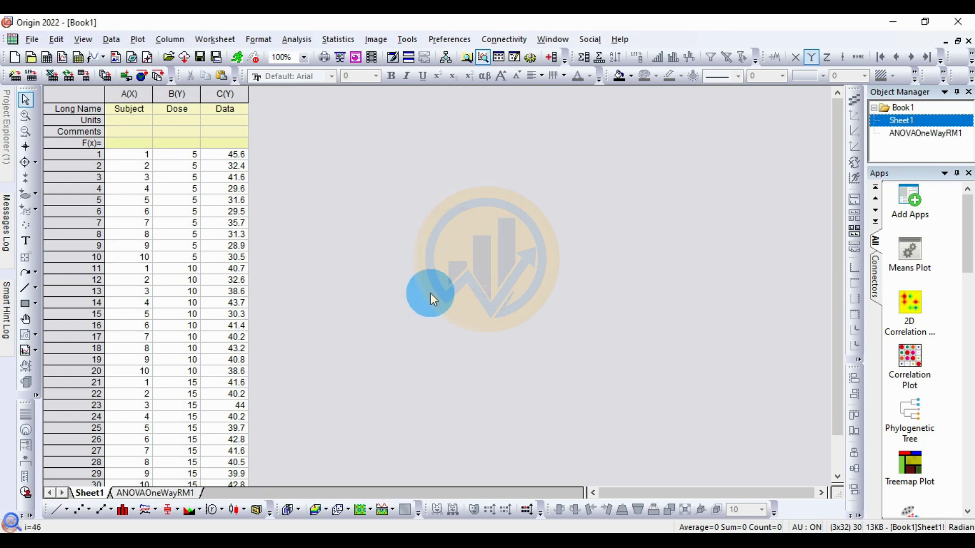
left_click(148, 491)
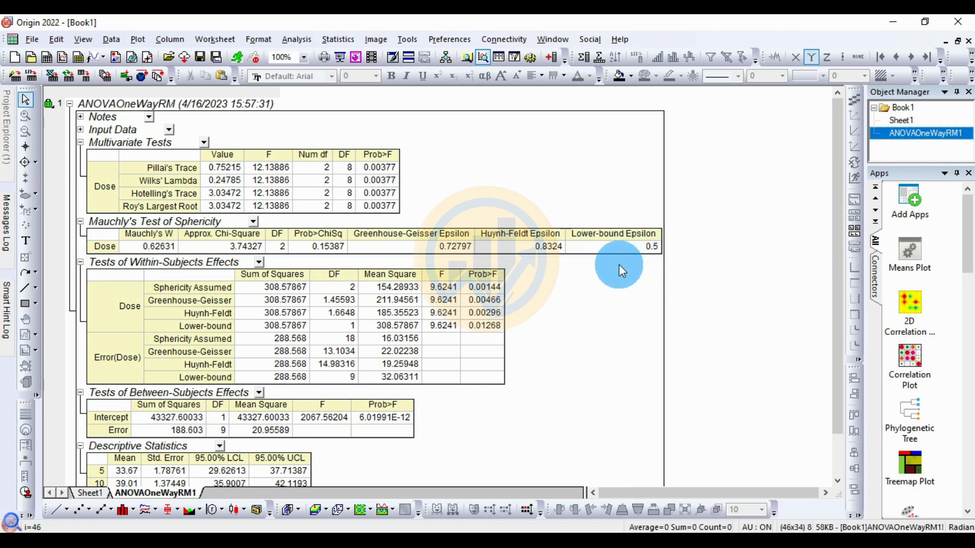
scroll(437, 291, "down", 1)
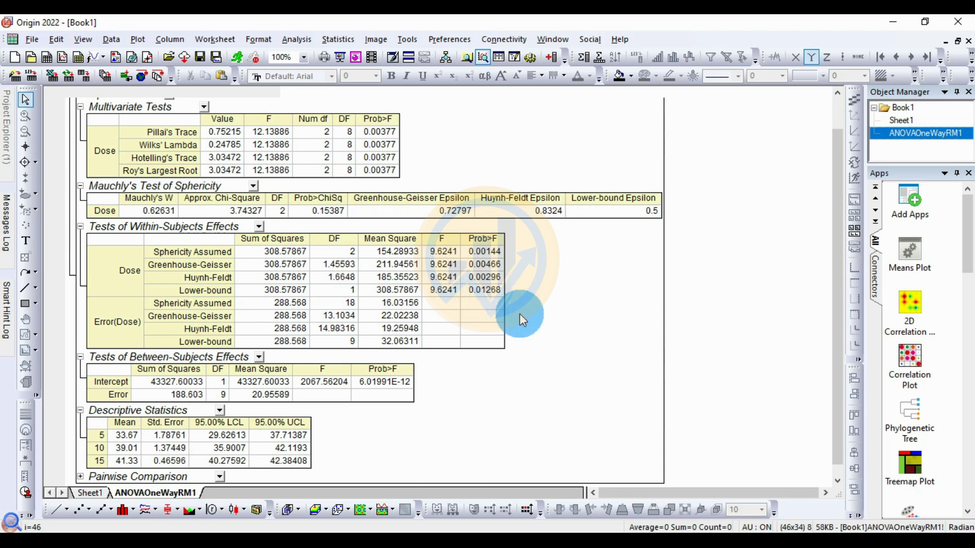
scroll(523, 319, "down", 1)
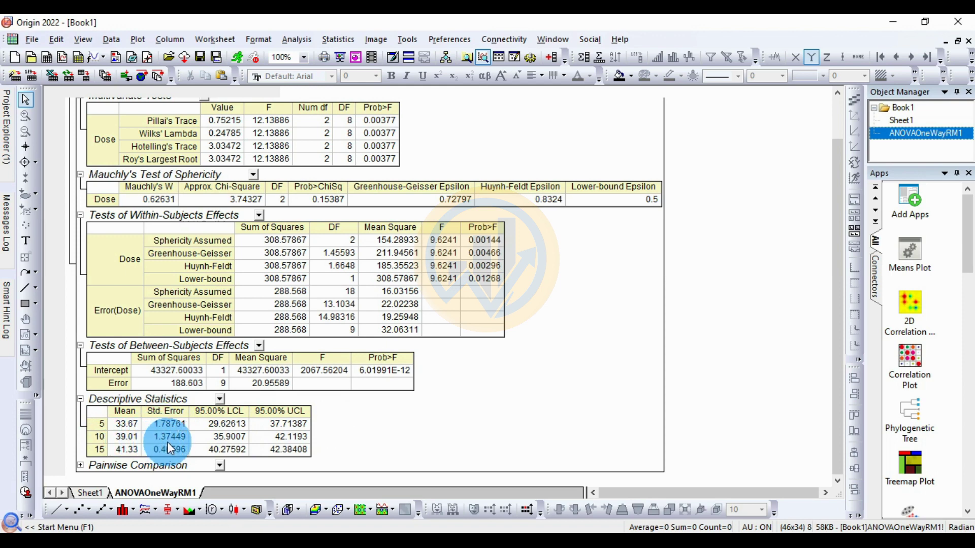
left_click_drag(207, 424, 209, 438)
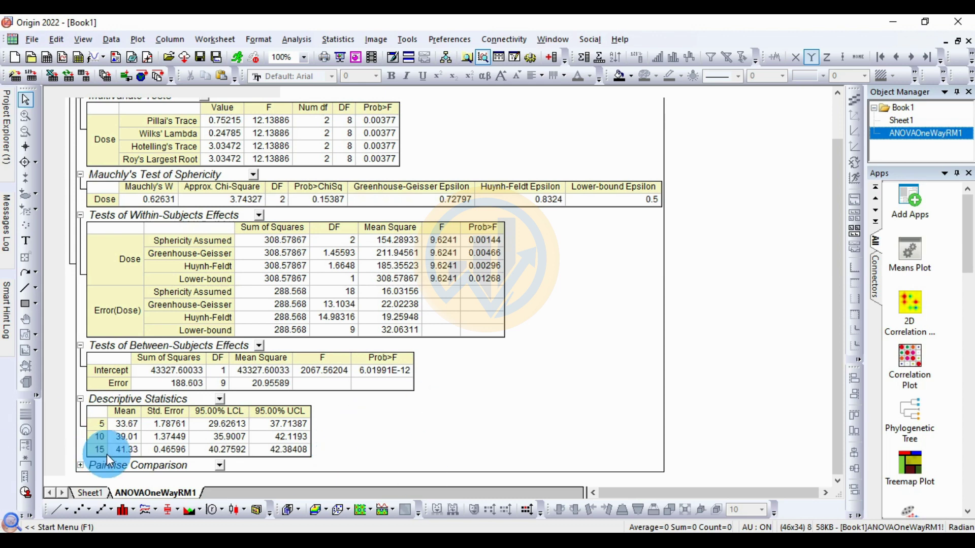
Expand Pairwise Comparison to reveal the Tukey table for doses 5, 10 and 15
left_click(80, 465)
scroll(86, 432, "down", 3)
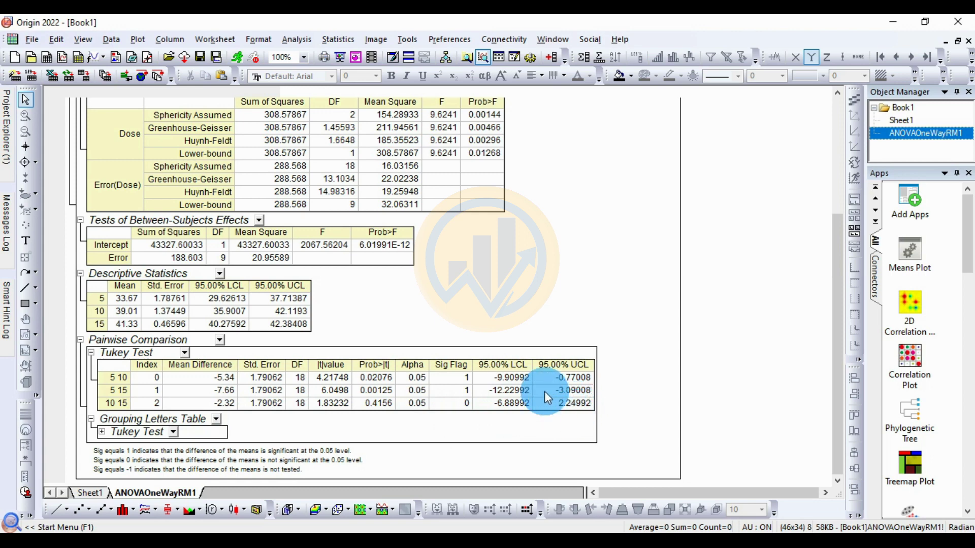
Expand the Tukey grouping letters table showing doses 15 and 10 in A, dose 5 in B
left_click(102, 433)
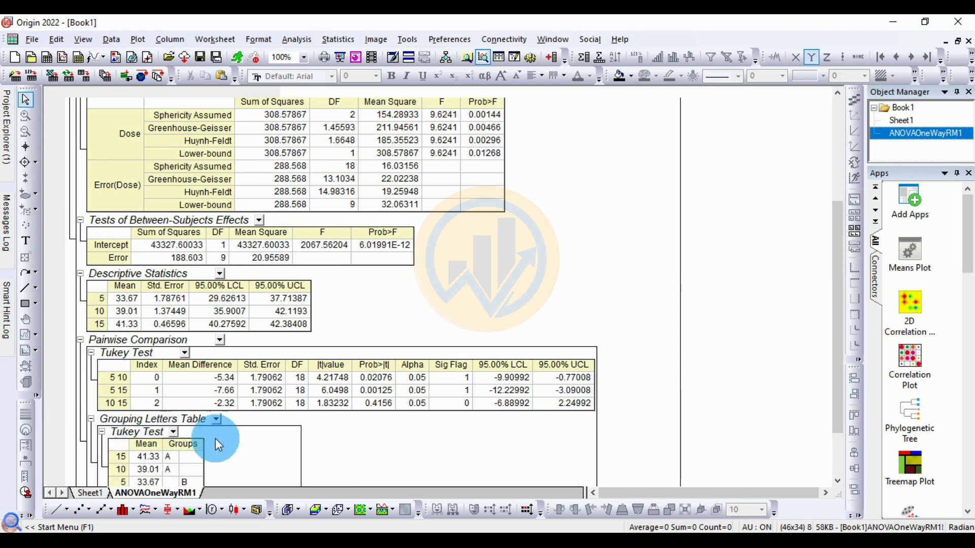
scroll(261, 440, "down", 3)
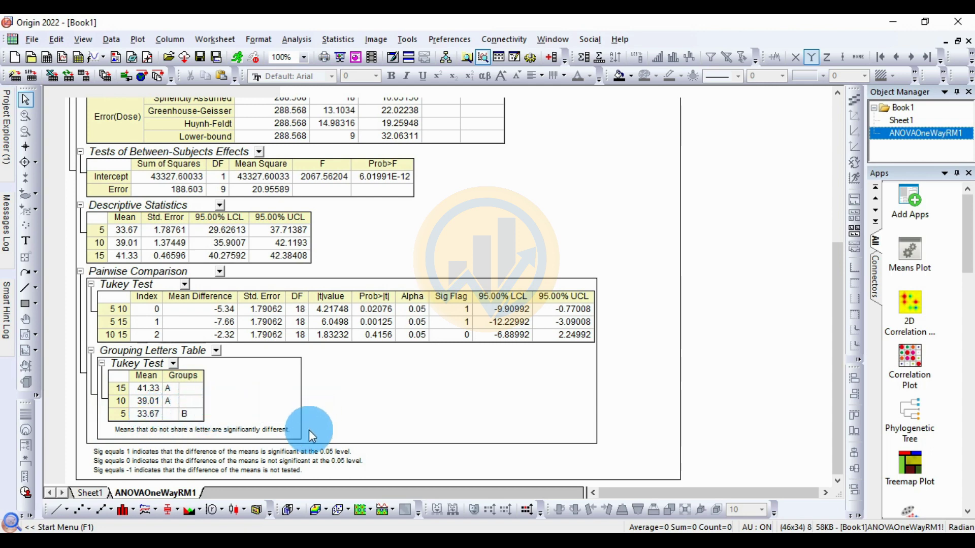
scroll(317, 423, "up", 5)
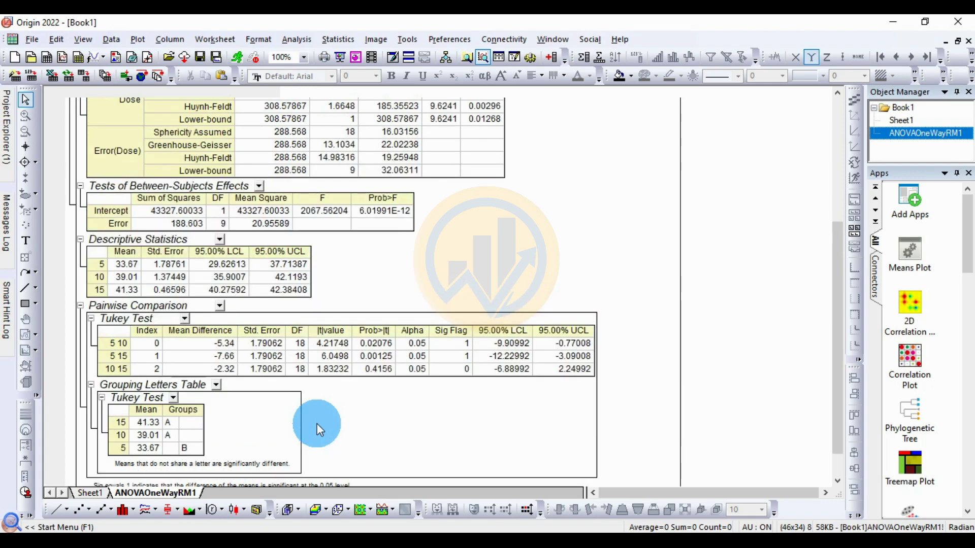
scroll(317, 423, "up", 4)
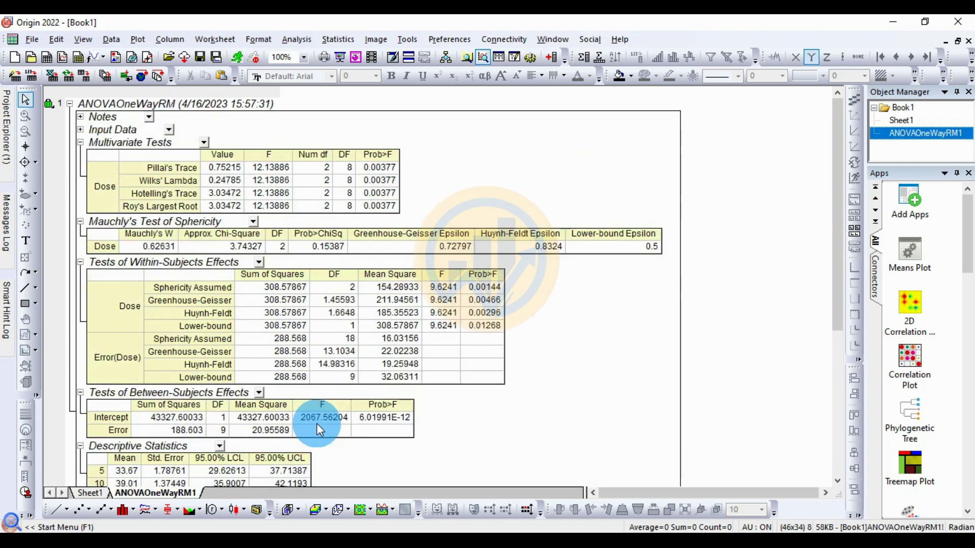